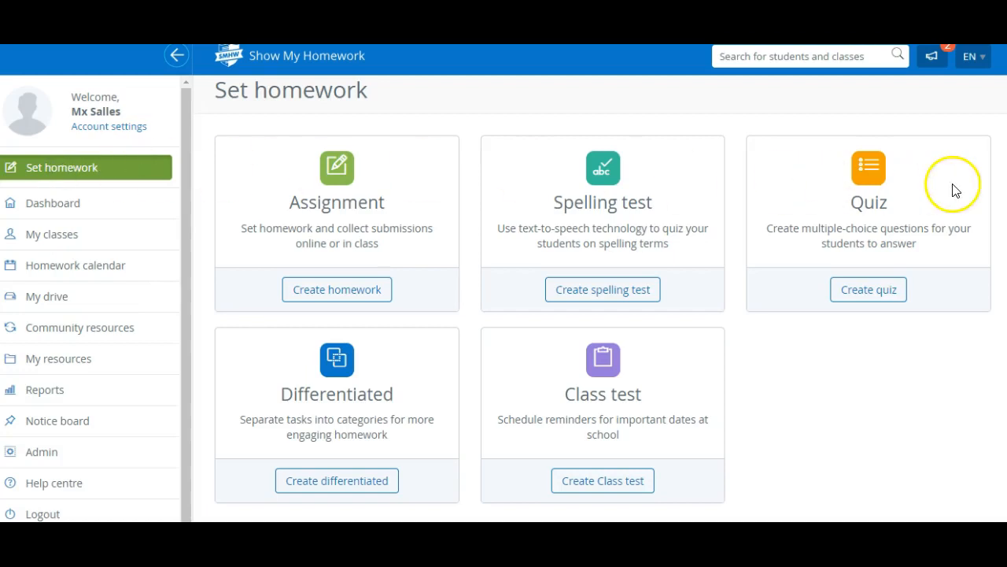
Open the community resources and filter them by subject Design & Technology and homework type Quiz.
{"action": "left_click", "coordinate": [47, 334]}
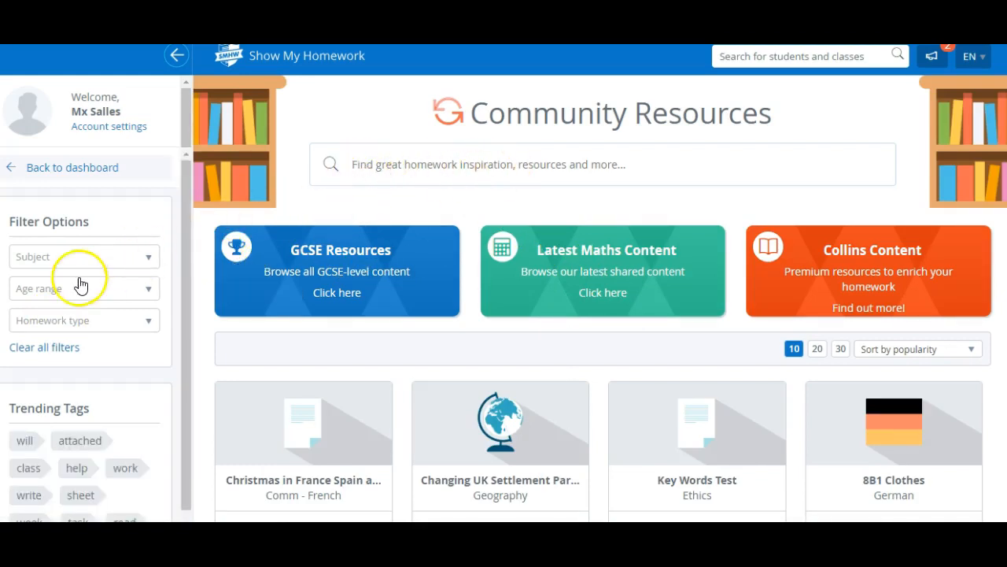
{"action": "left_click", "coordinate": [150, 260]}
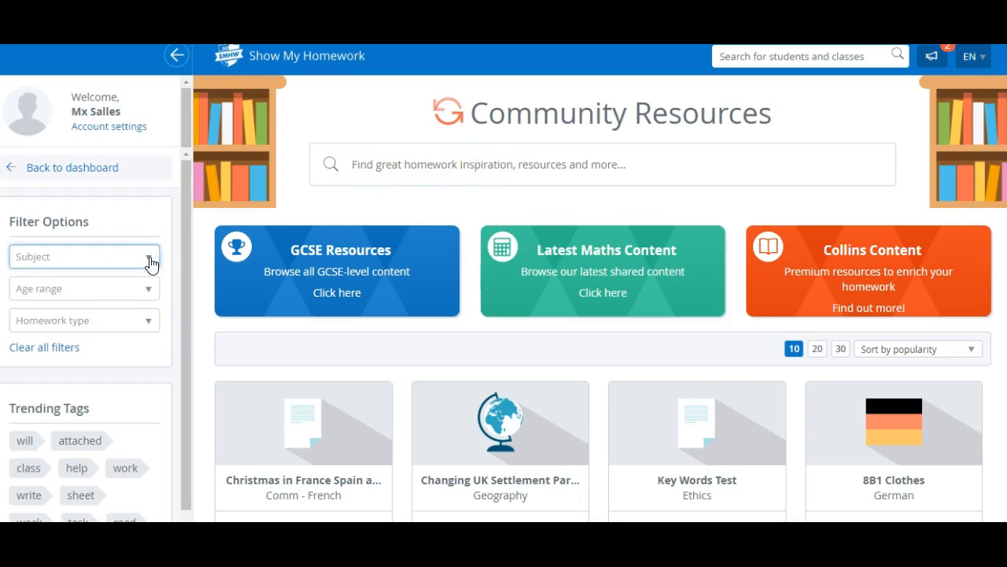
{"action": "left_click", "coordinate": [151, 262]}
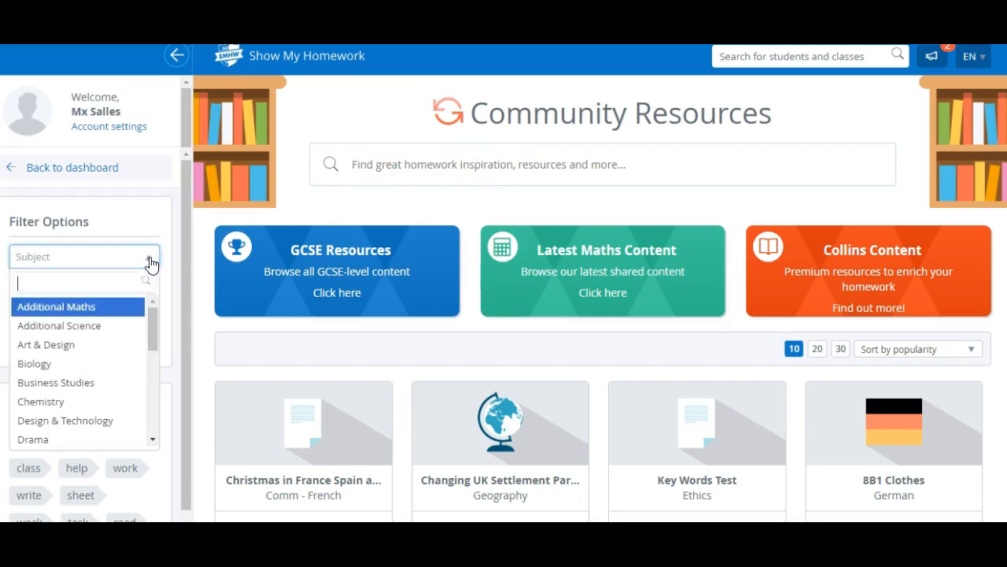
{"action": "left_click", "coordinate": [93, 420]}
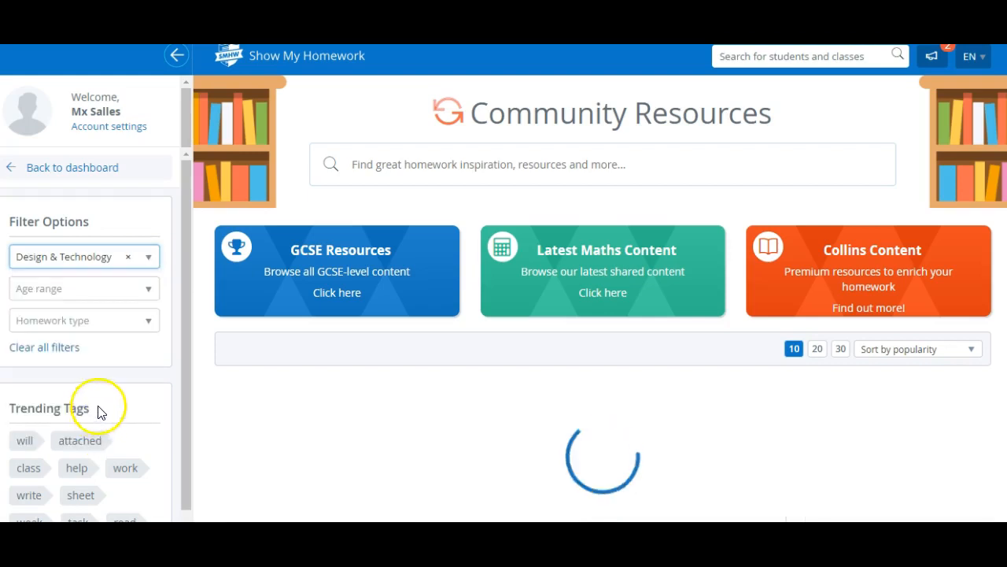
{"action": "left_click", "coordinate": [146, 325]}
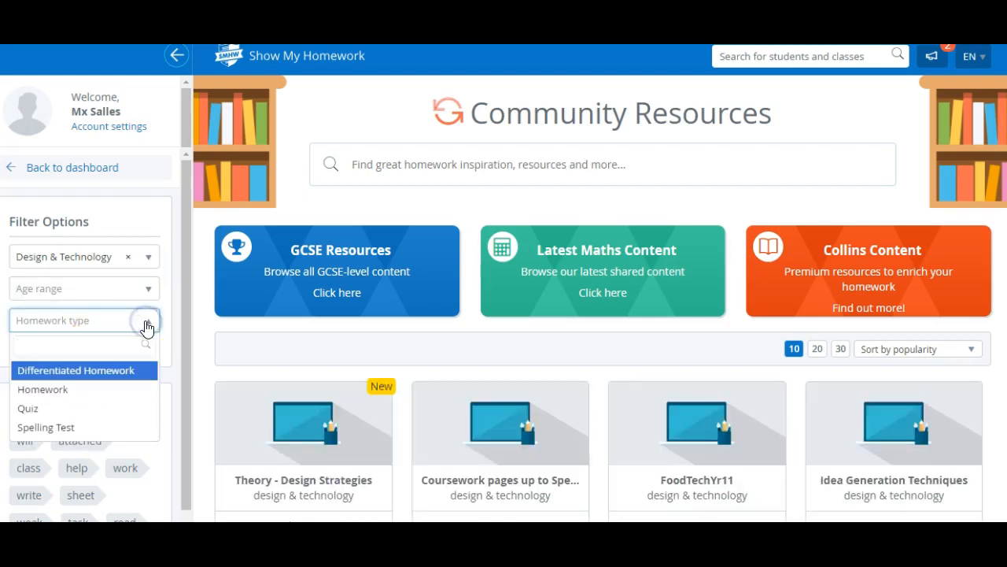
{"action": "left_click", "coordinate": [38, 410]}
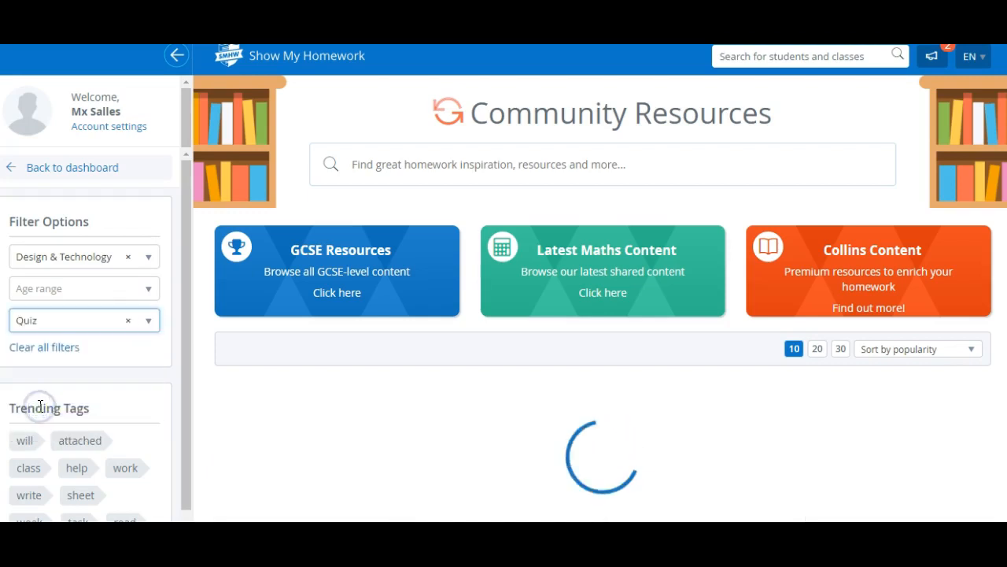
Browse the filtered quizzes and open the GCSE RM Composite Materials quiz.
{"action": "scroll", "coordinate": [475, 358], "scroll_direction": "down", "scroll_amount": 1}
{"action": "scroll", "coordinate": [472, 358], "scroll_direction": "down", "scroll_amount": 2}
{"action": "scroll", "coordinate": [493, 319], "scroll_direction": "down", "scroll_amount": 1}
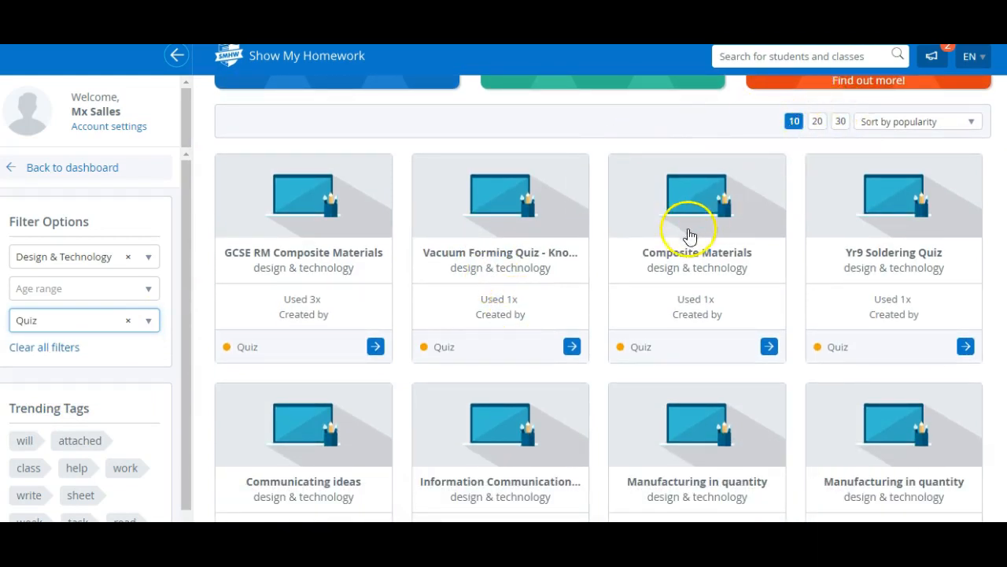
{"action": "scroll", "coordinate": [688, 231], "scroll_direction": "down", "scroll_amount": 4}
{"action": "scroll", "coordinate": [634, 363], "scroll_direction": "down", "scroll_amount": 1}
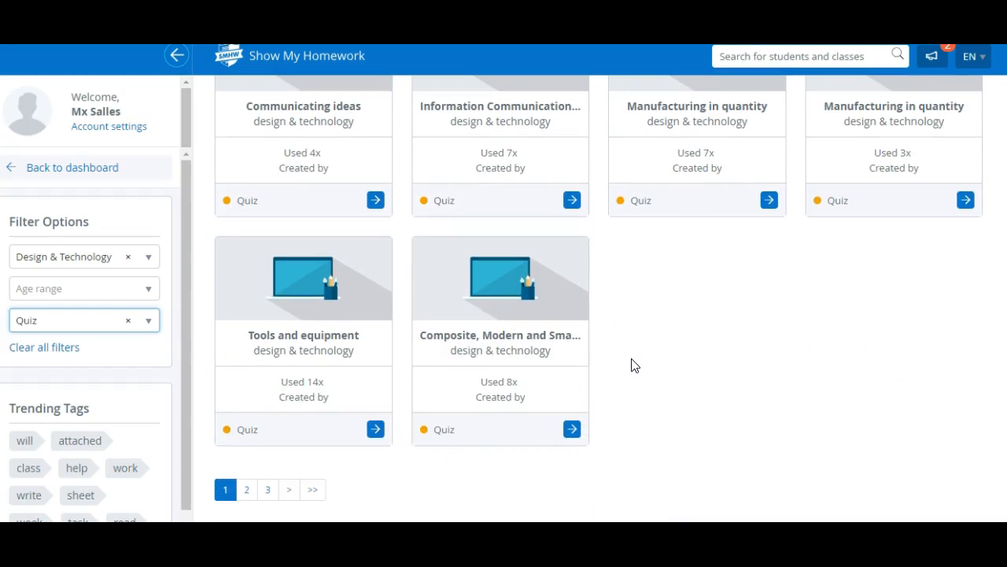
{"action": "scroll", "coordinate": [634, 365], "scroll_direction": "up", "scroll_amount": 4}
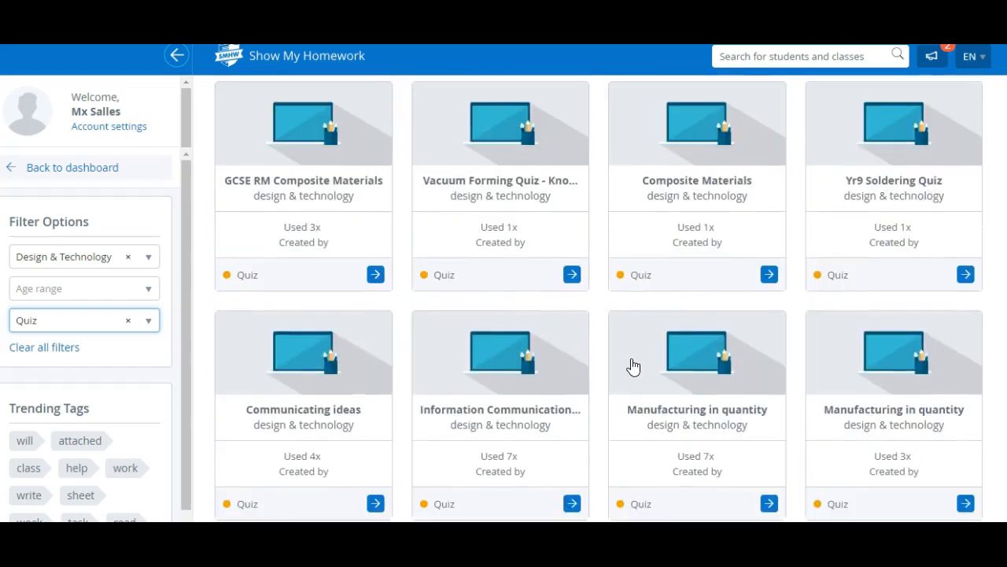
{"action": "scroll", "coordinate": [634, 366], "scroll_direction": "up", "scroll_amount": 1}
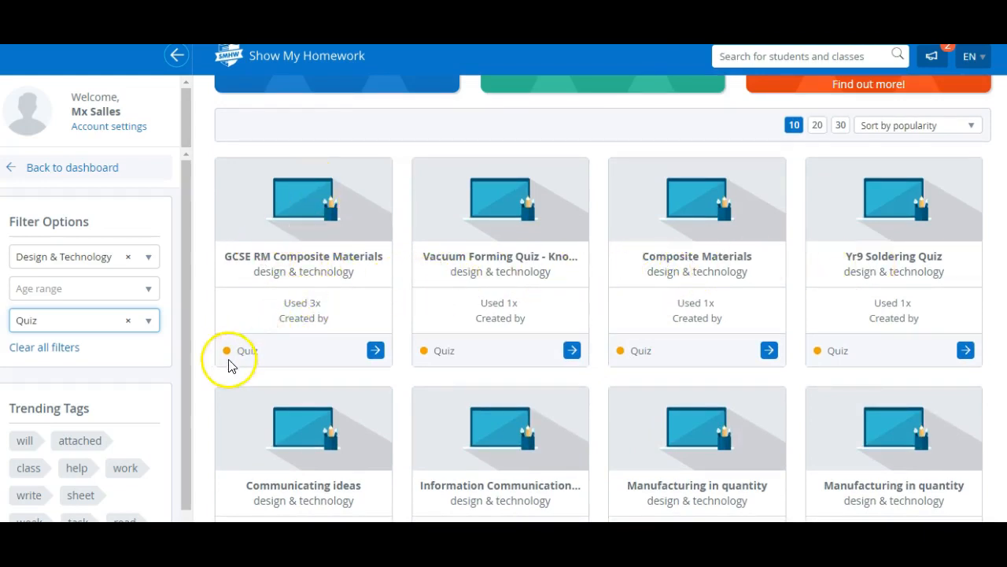
{"action": "left_click", "coordinate": [295, 209]}
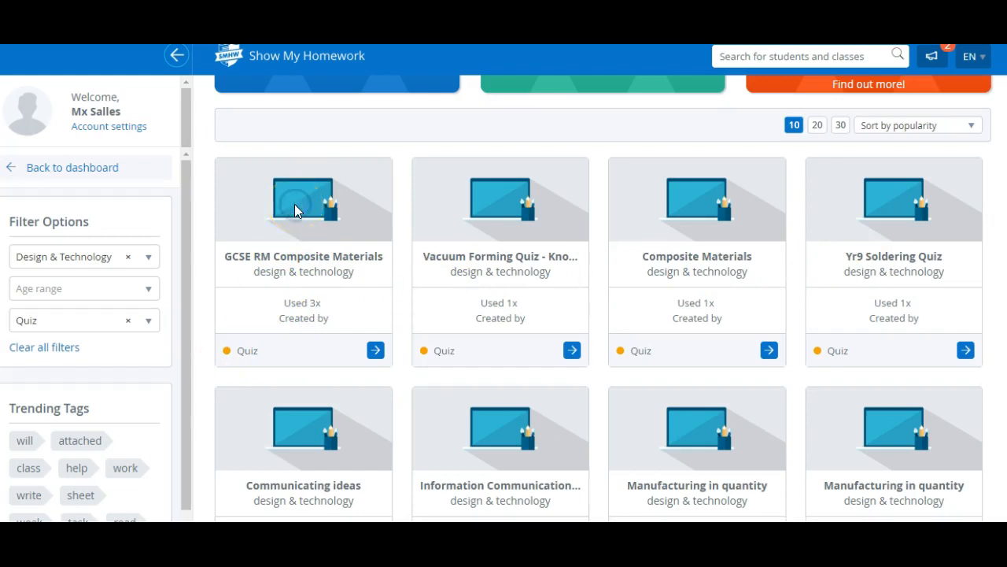
Show all questions of the composite materials quiz and read through its task content and answers.
{"action": "scroll", "coordinate": [430, 246], "scroll_direction": "down", "scroll_amount": 2}
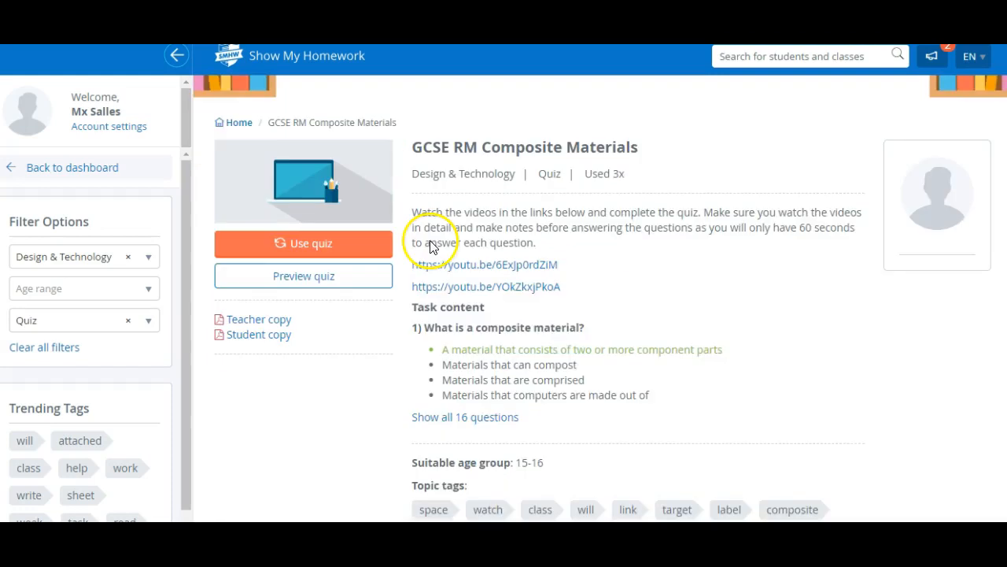
{"action": "scroll", "coordinate": [431, 247], "scroll_direction": "down", "scroll_amount": 1}
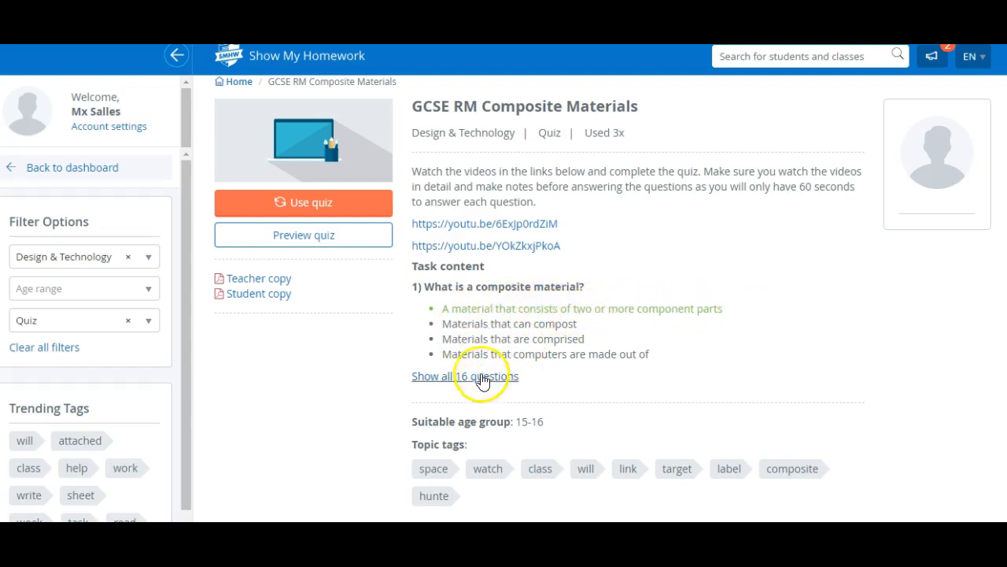
{"action": "left_click", "coordinate": [460, 378]}
{"action": "scroll", "coordinate": [498, 355], "scroll_direction": "down", "scroll_amount": 6}
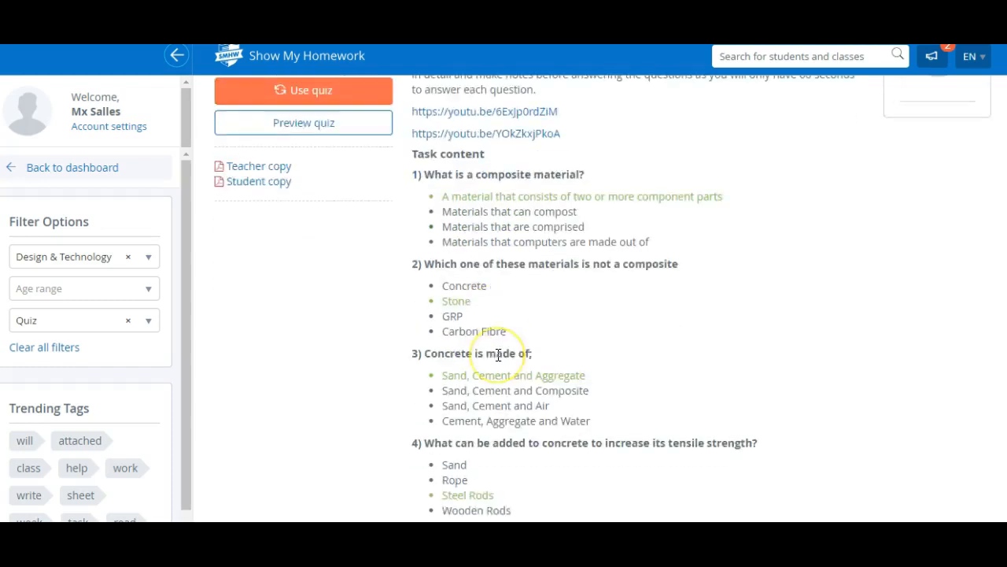
{"action": "scroll", "coordinate": [498, 358], "scroll_direction": "down", "scroll_amount": 7}
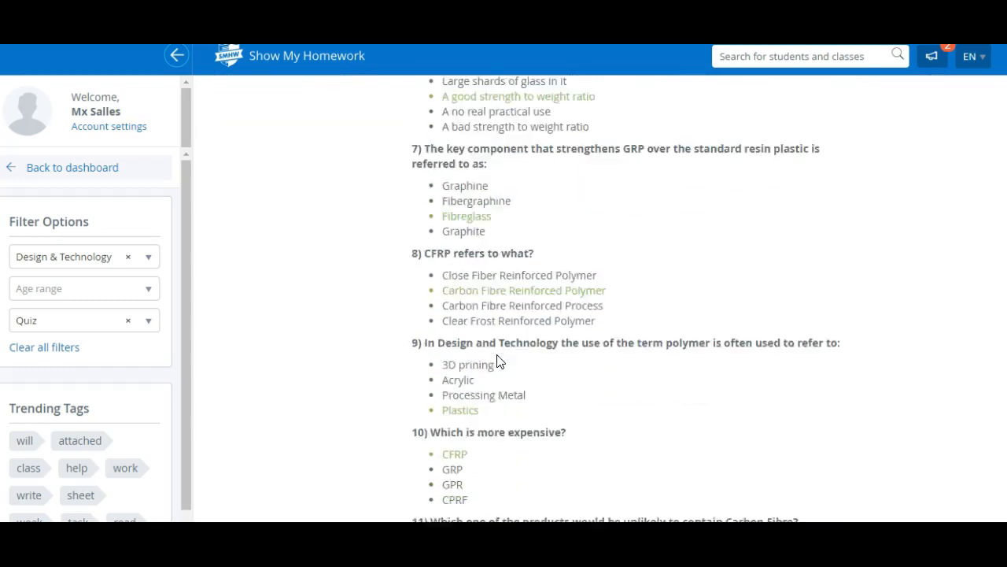
{"action": "scroll", "coordinate": [498, 356], "scroll_direction": "up", "scroll_amount": 7}
{"action": "scroll", "coordinate": [497, 357], "scroll_direction": "up", "scroll_amount": 8}
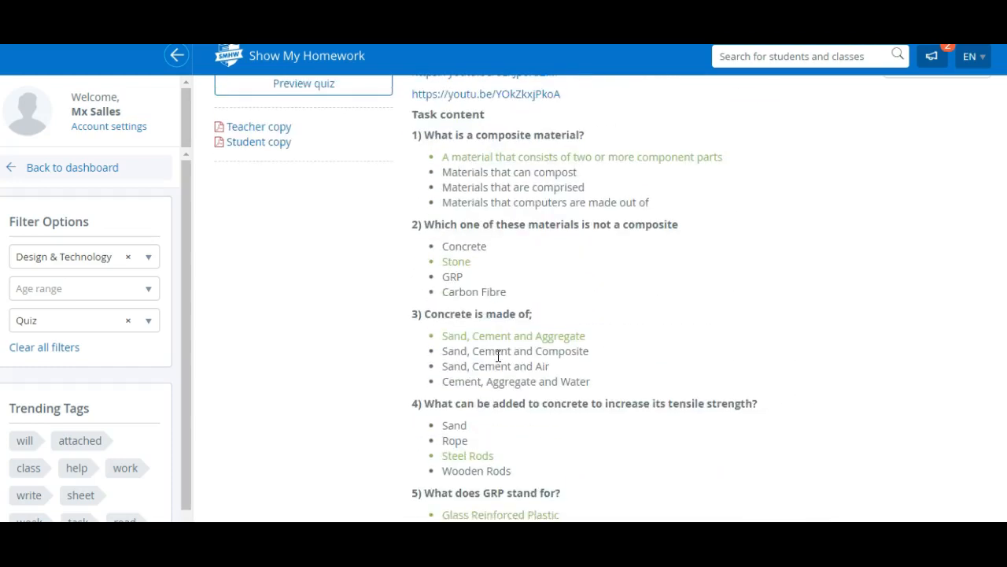
Reuse the quiz as a new quiz, giving 120 seconds per question in its description and as the time limit.
{"action": "scroll", "coordinate": [498, 357], "scroll_direction": "down", "scroll_amount": 1}
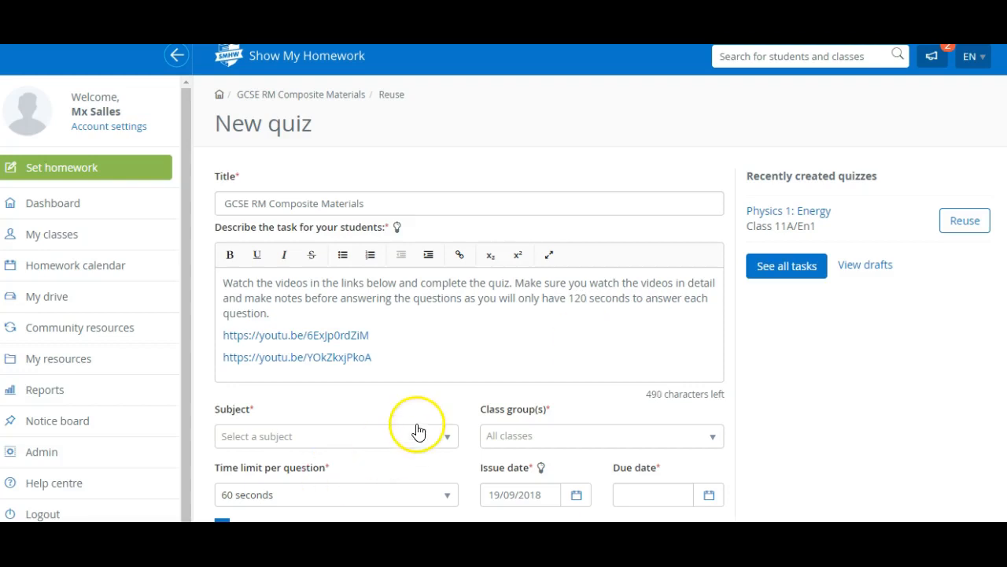
{"action": "scroll", "coordinate": [417, 427], "scroll_direction": "down", "scroll_amount": 2}
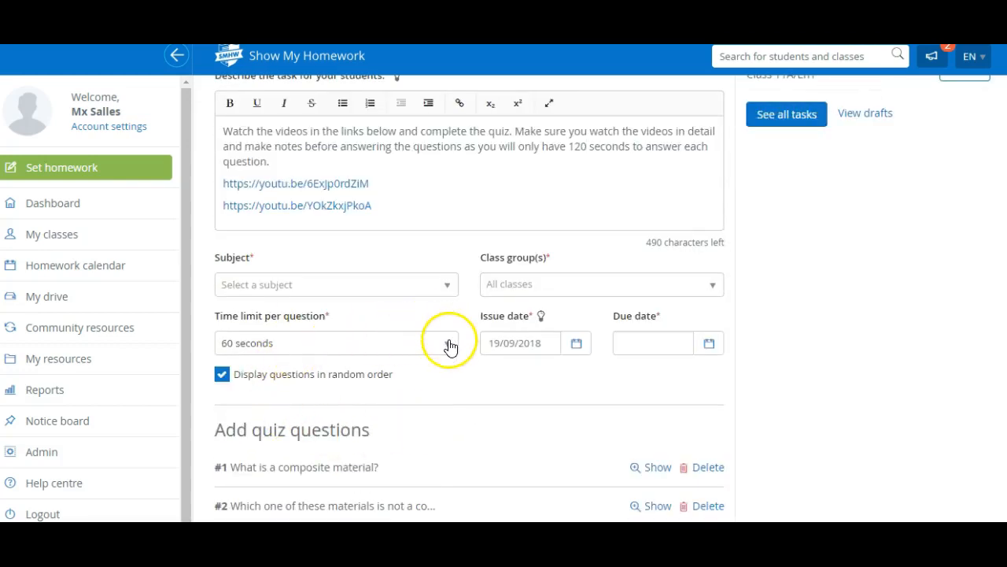
{"action": "left_click", "coordinate": [448, 344]}
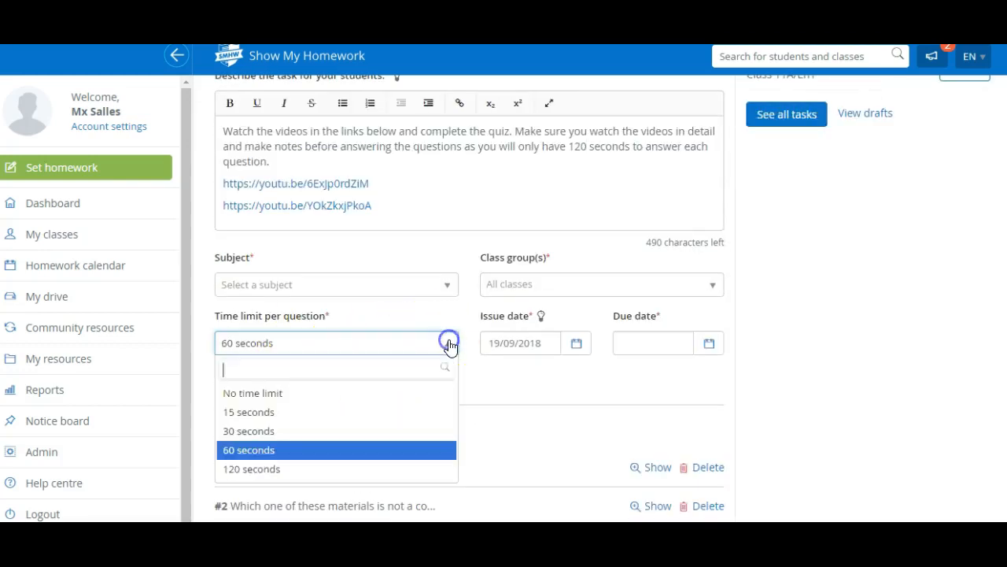
{"action": "left_click", "coordinate": [253, 471]}
Review the quiz's question list and expand question 12 on Carbon Fibre in sports cars to examine its answers.
{"action": "scroll", "coordinate": [599, 387], "scroll_direction": "down", "scroll_amount": 2}
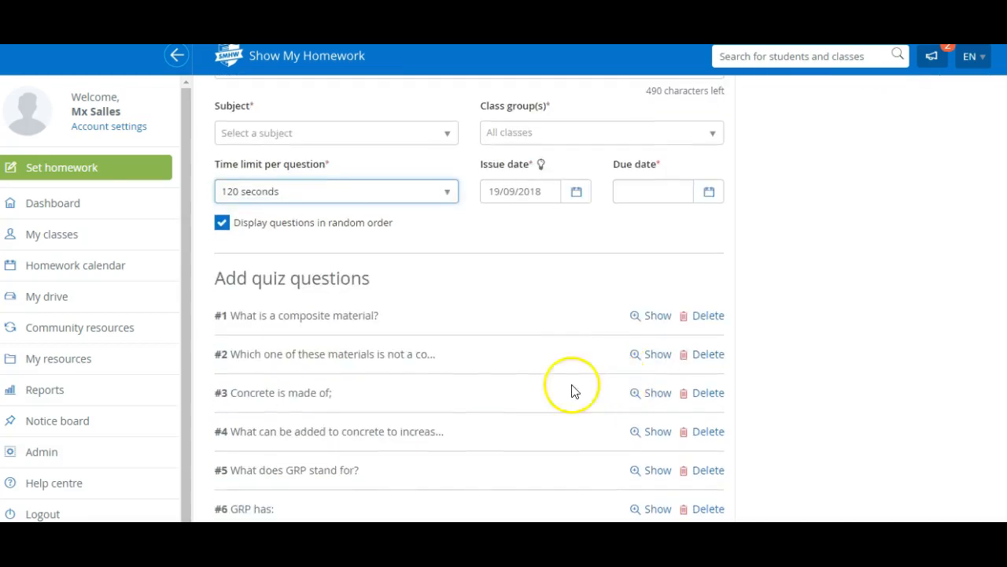
{"action": "scroll", "coordinate": [351, 370], "scroll_direction": "down", "scroll_amount": 1}
{"action": "scroll", "coordinate": [347, 370], "scroll_direction": "down", "scroll_amount": 3}
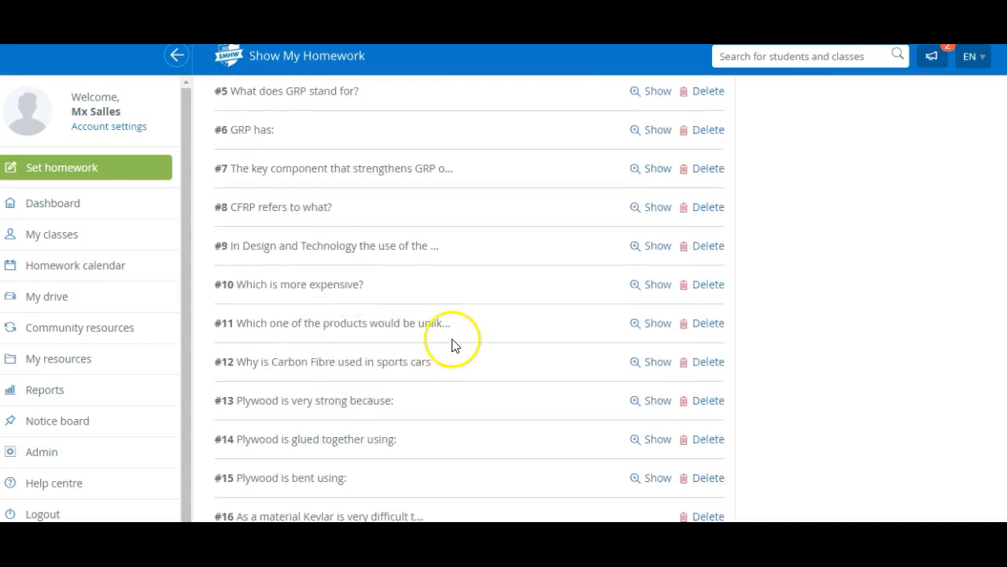
{"action": "scroll", "coordinate": [455, 346], "scroll_direction": "down", "scroll_amount": 1}
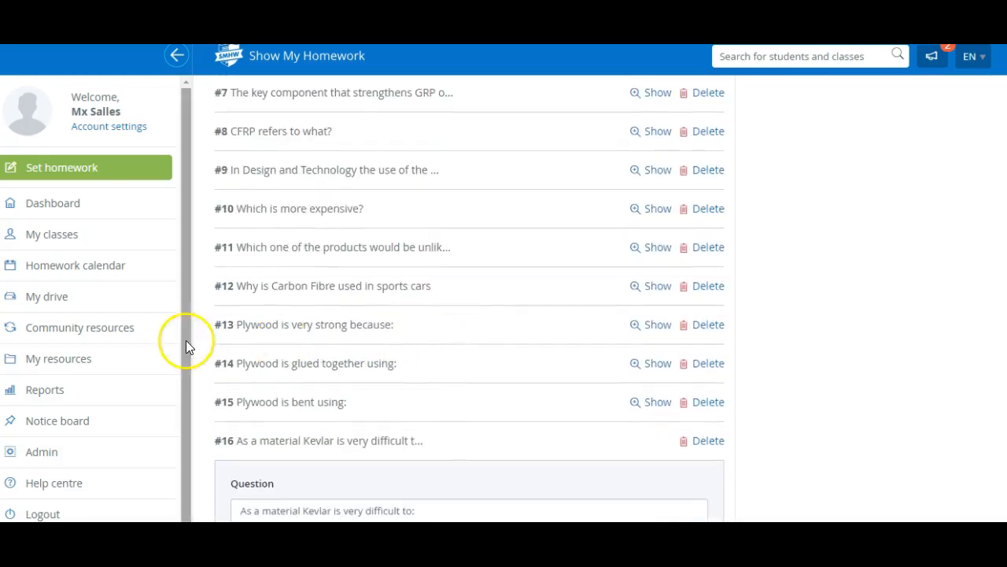
{"action": "left_click", "coordinate": [658, 287]}
{"action": "scroll", "coordinate": [494, 370], "scroll_direction": "down", "scroll_amount": 2}
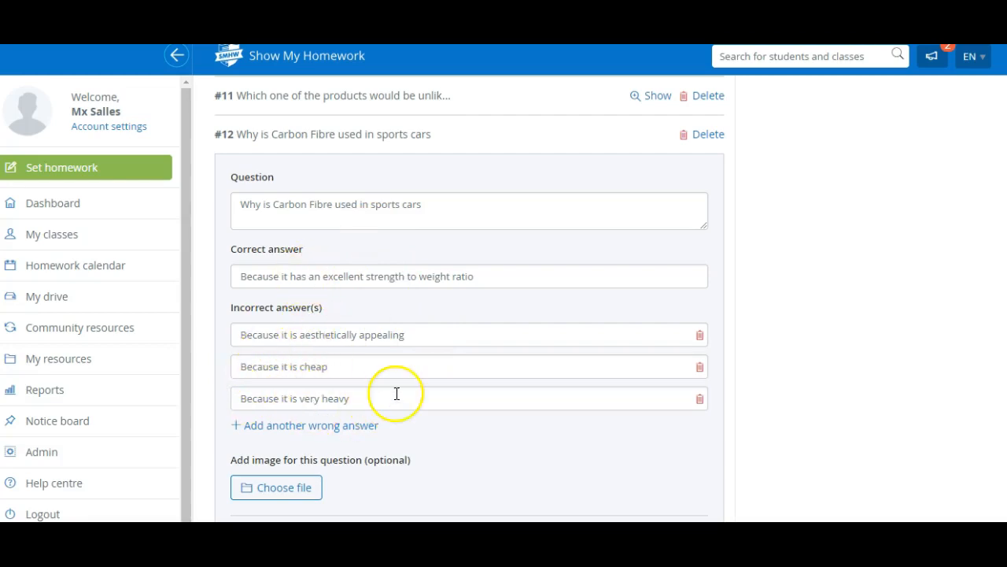
{"action": "scroll", "coordinate": [396, 394], "scroll_direction": "down", "scroll_amount": 4}
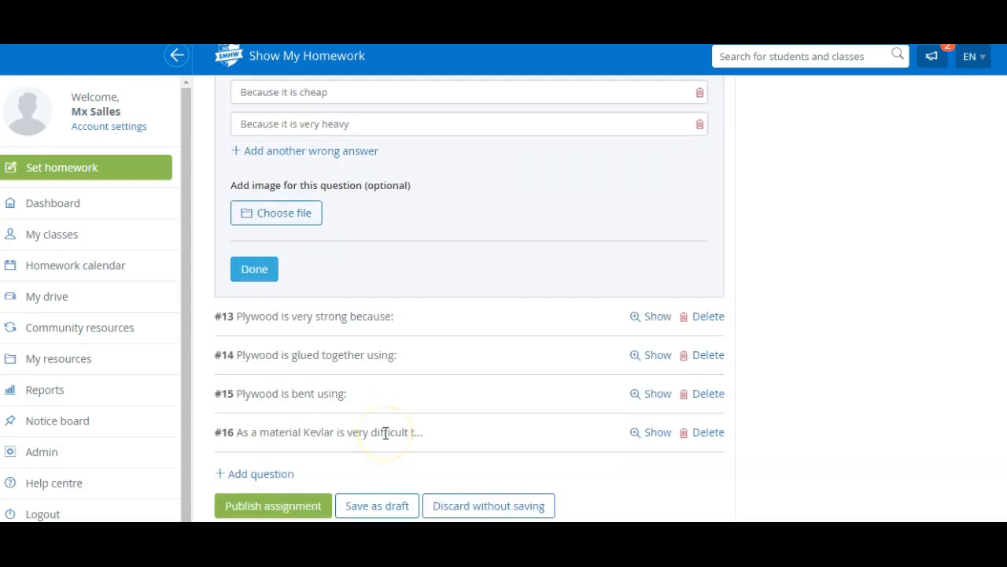
Keep GCSE RM Composite Materials as the quiz title, save the quiz as a draft and check the saved draft.
{"action": "scroll", "coordinate": [385, 433], "scroll_direction": "up", "scroll_amount": 20}
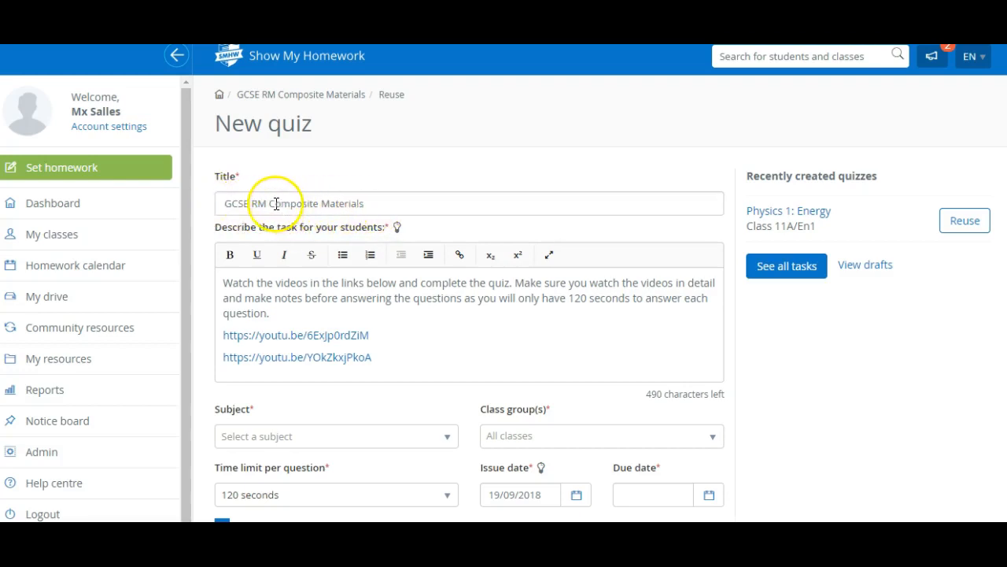
{"action": "left_click", "coordinate": [378, 205]}
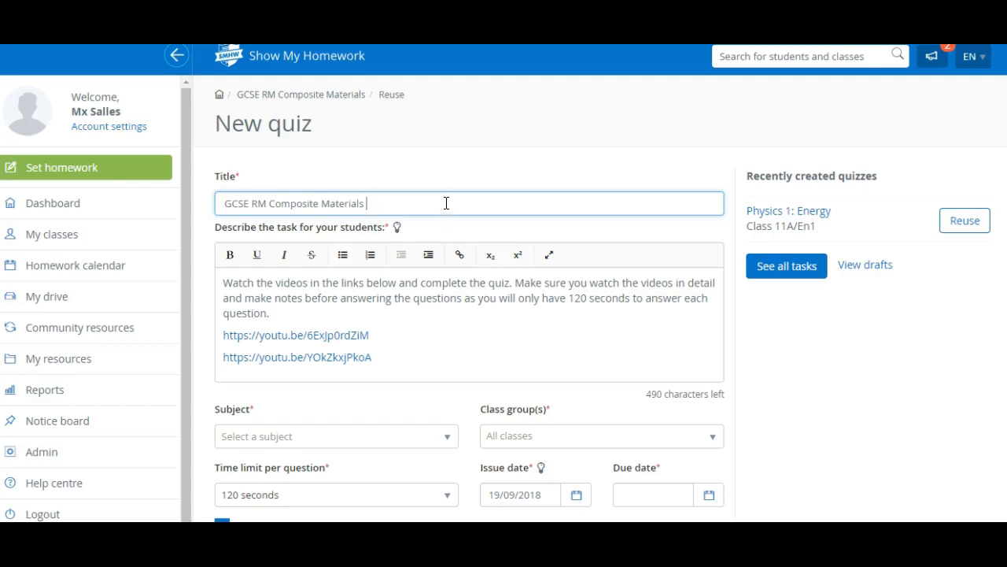
{"action": "scroll", "coordinate": [446, 203], "scroll_direction": "down", "scroll_amount": 15}
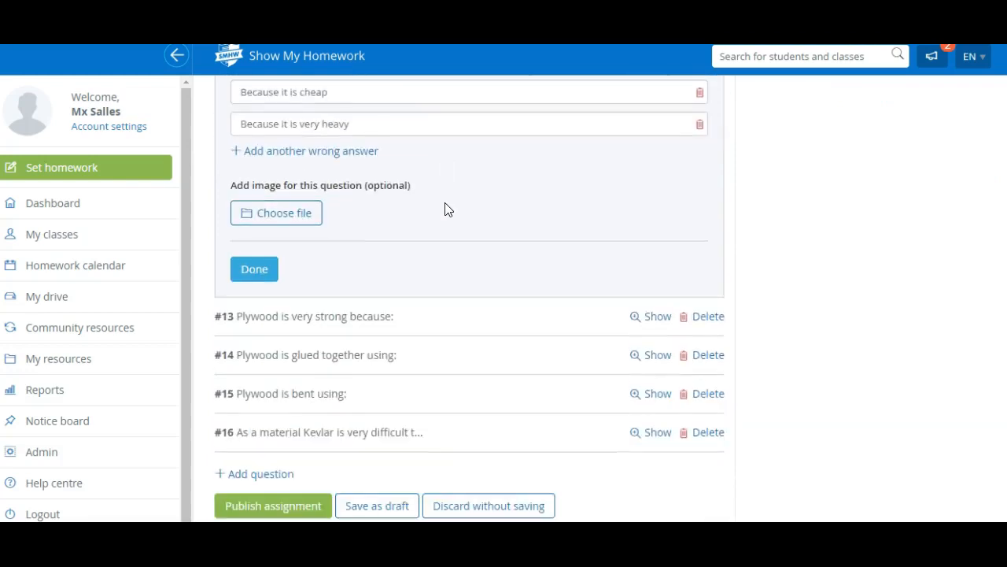
{"action": "left_click", "coordinate": [387, 505]}
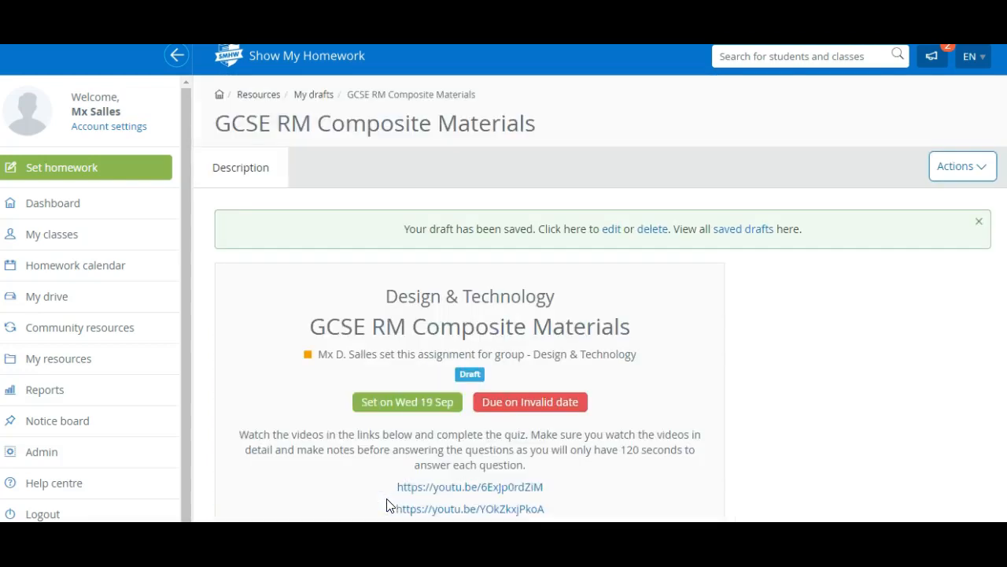
{"action": "scroll", "coordinate": [464, 301], "scroll_direction": "down", "scroll_amount": 1}
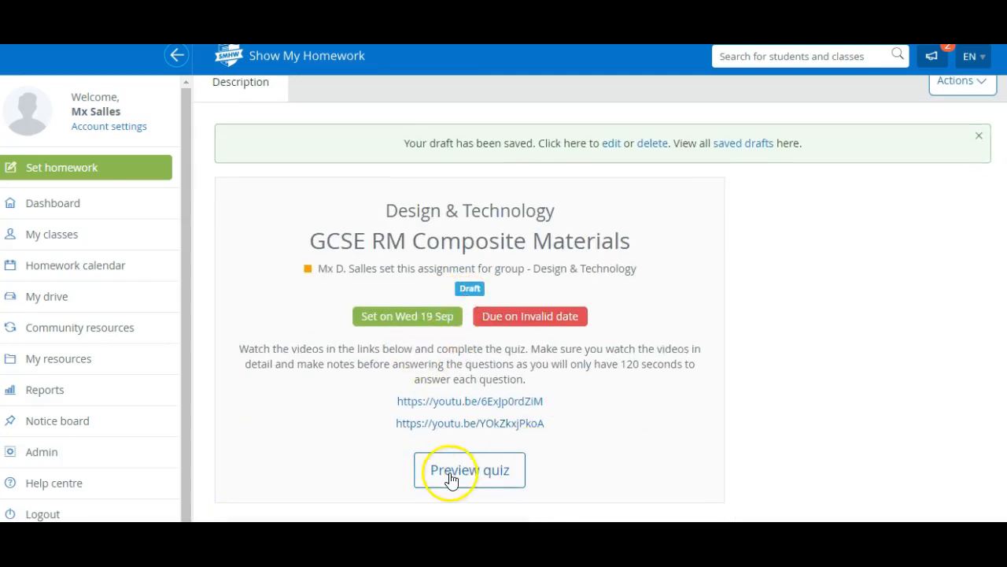
{"action": "scroll", "coordinate": [473, 340], "scroll_direction": "up", "scroll_amount": 1}
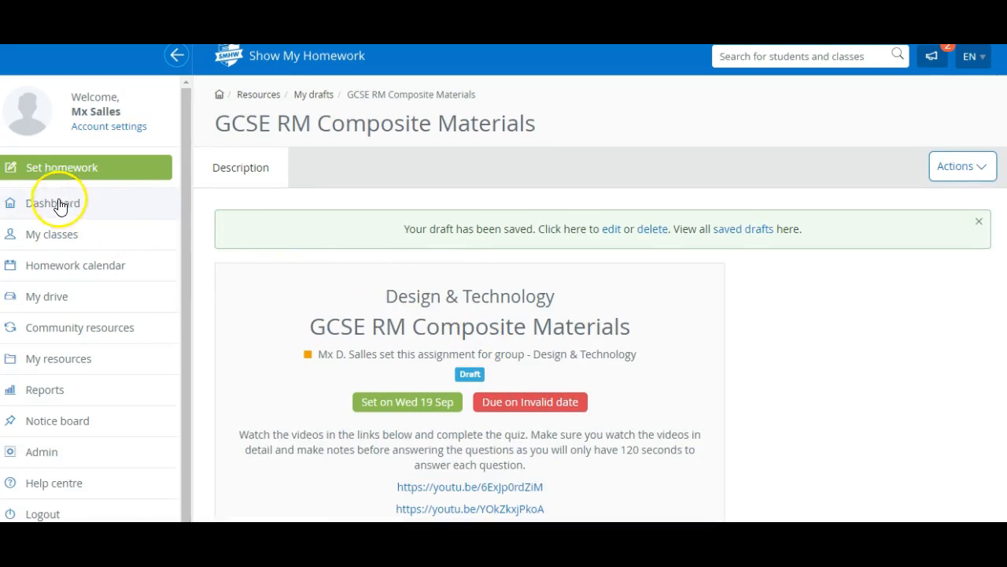
Start a new quiz, open the list of all existing tasks for reuse and filter it by type Quiz.
{"action": "left_click", "coordinate": [47, 169]}
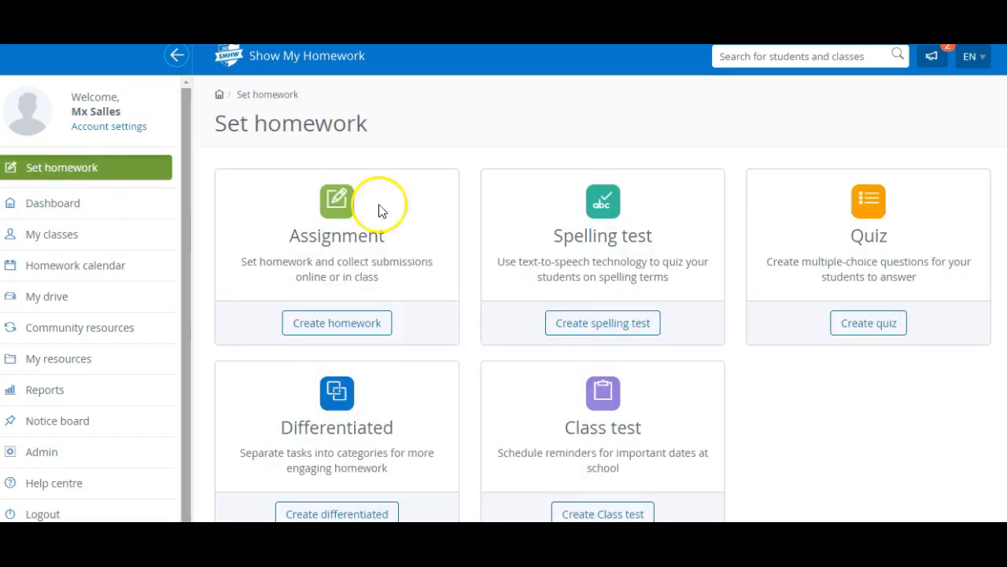
{"action": "left_click", "coordinate": [868, 324]}
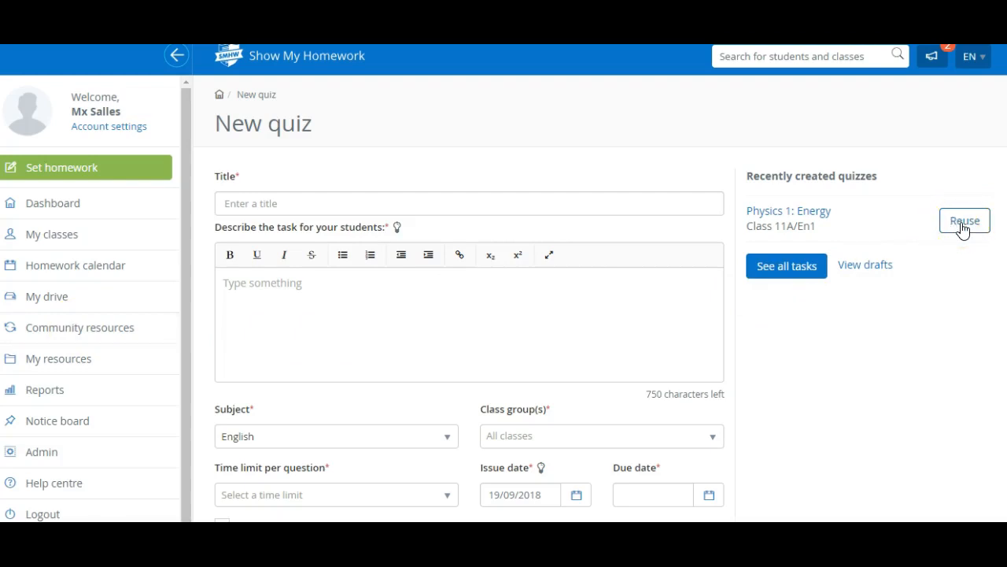
{"action": "left_click", "coordinate": [786, 268]}
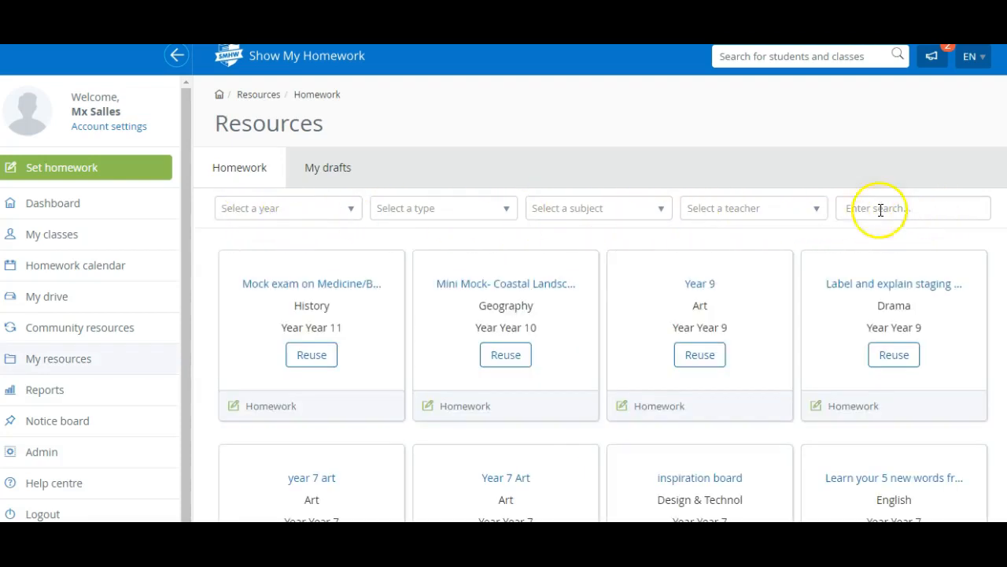
{"action": "left_click", "coordinate": [507, 209]}
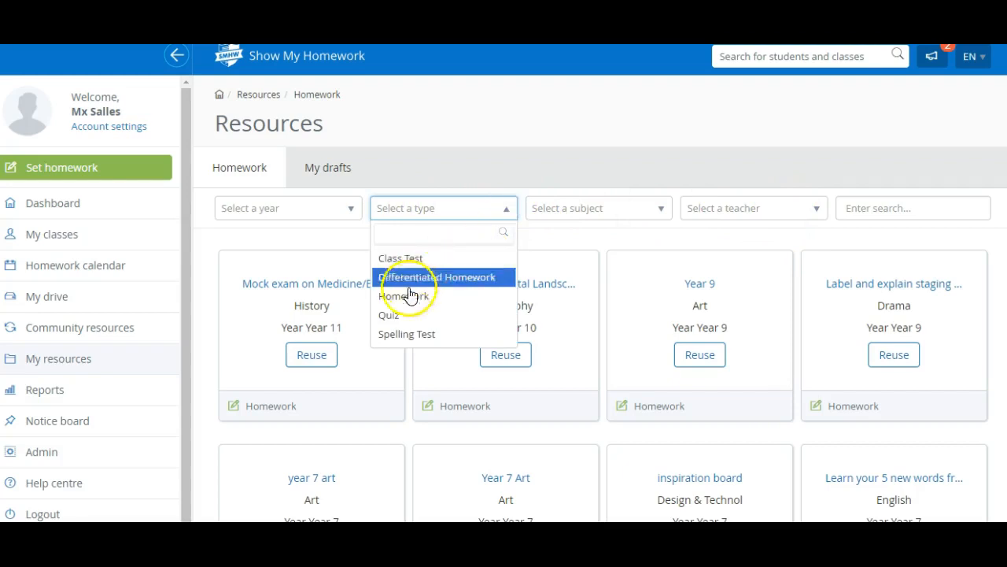
{"action": "left_click", "coordinate": [403, 310]}
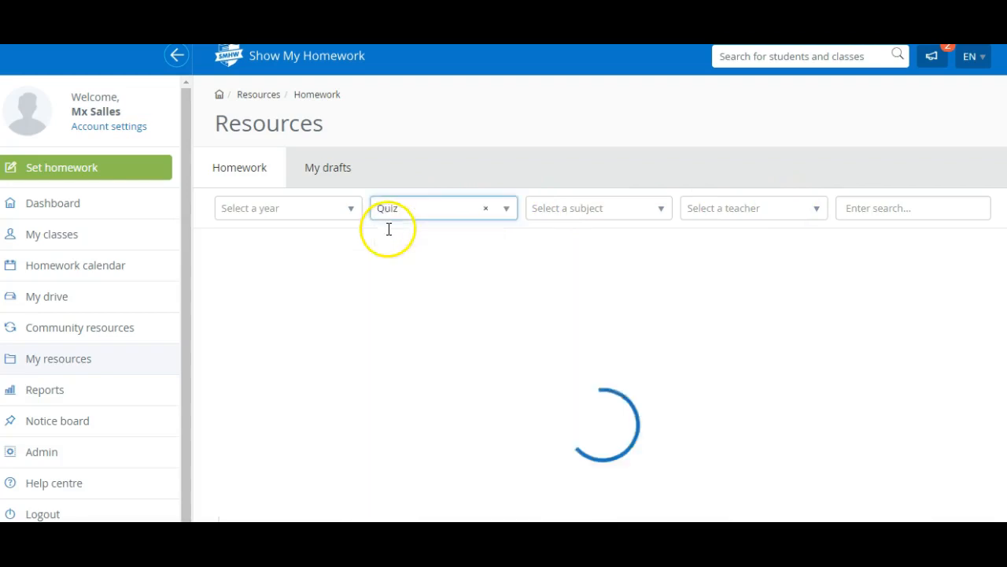
Filter the existing quizzes by the subject Design & Technol and reuse the Food Hygeine and safety quiz as a new quiz.
{"action": "left_click", "coordinate": [663, 214]}
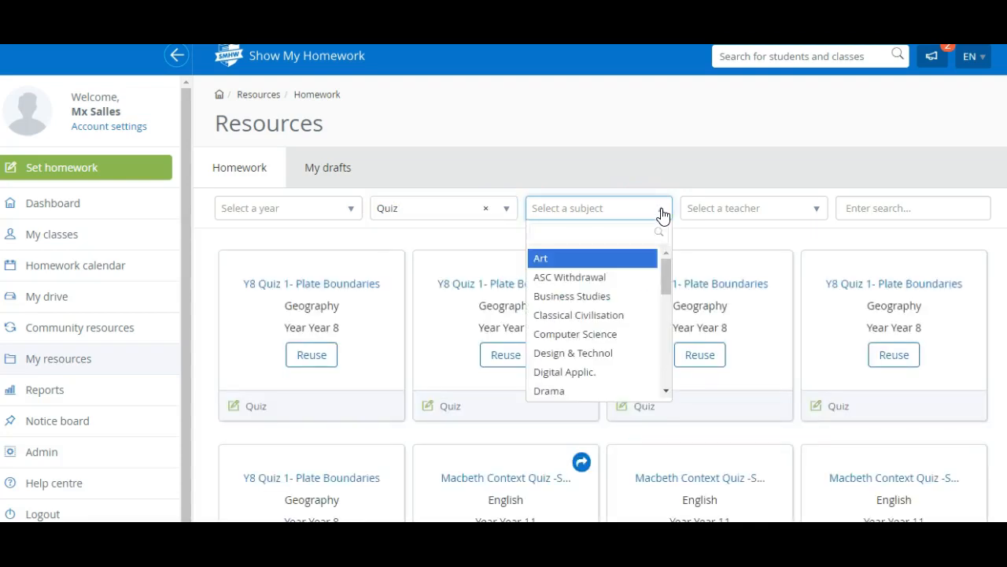
{"action": "left_click", "coordinate": [594, 355]}
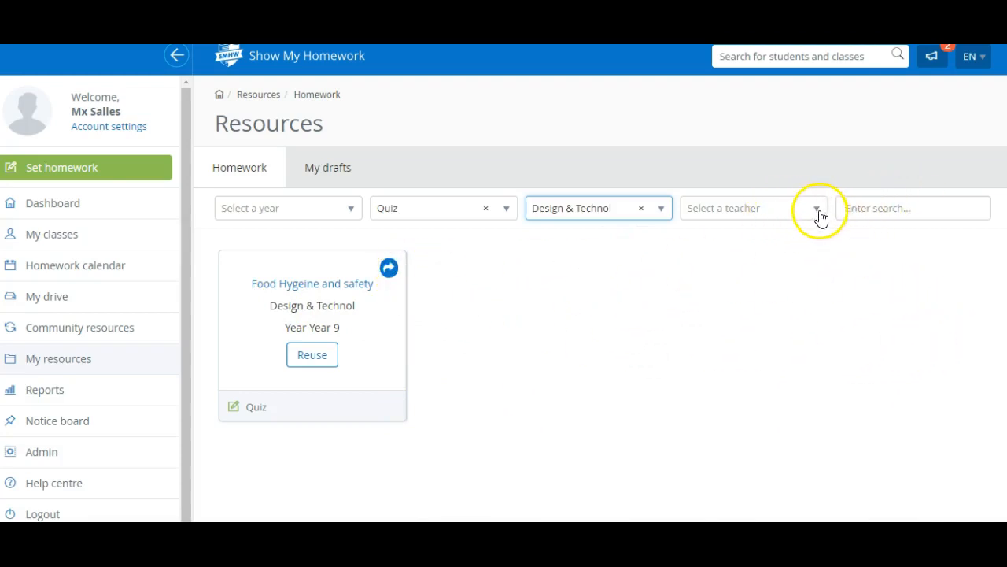
{"action": "left_click", "coordinate": [860, 208]}
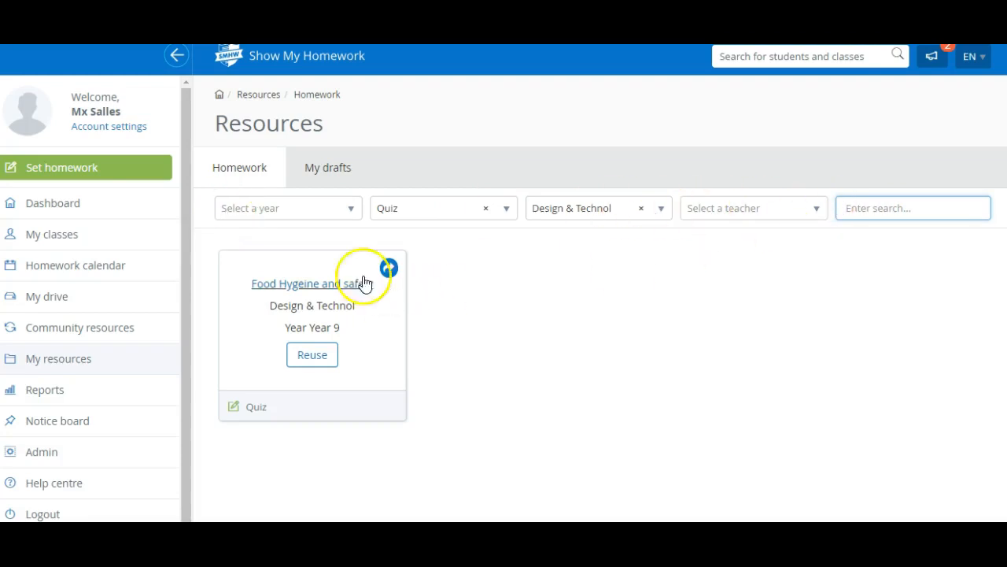
{"action": "left_click", "coordinate": [310, 361]}
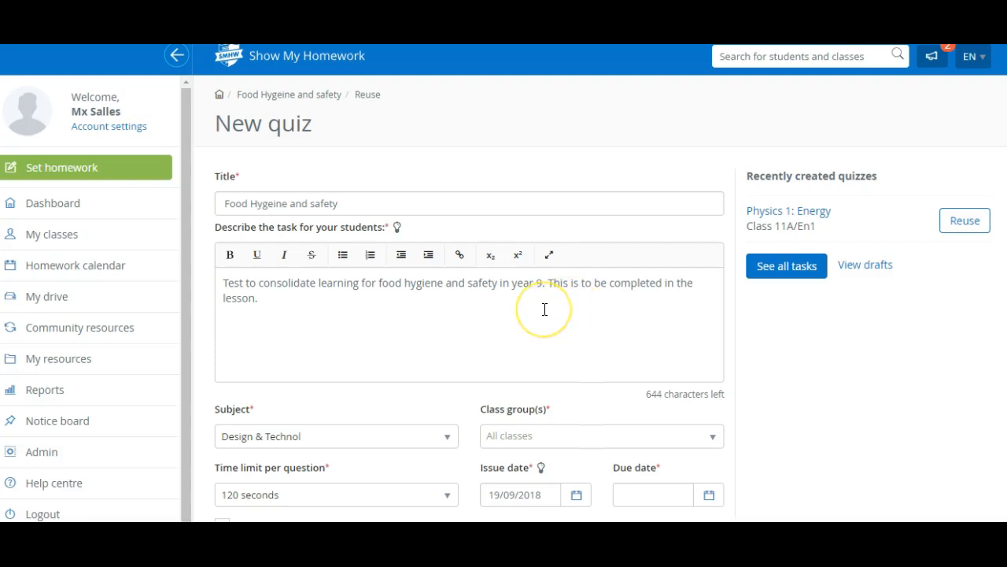
Review the reused food hygiene quiz's title, description, time limit and date settings, and its full list of questions.
{"action": "scroll", "coordinate": [545, 309], "scroll_direction": "down", "scroll_amount": 6}
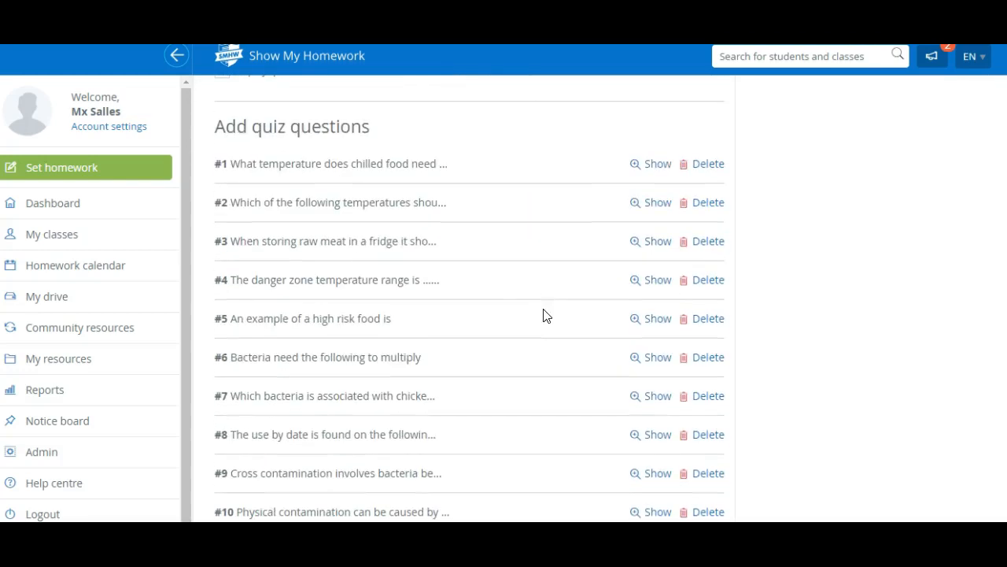
{"action": "scroll", "coordinate": [441, 416], "scroll_direction": "down", "scroll_amount": 4}
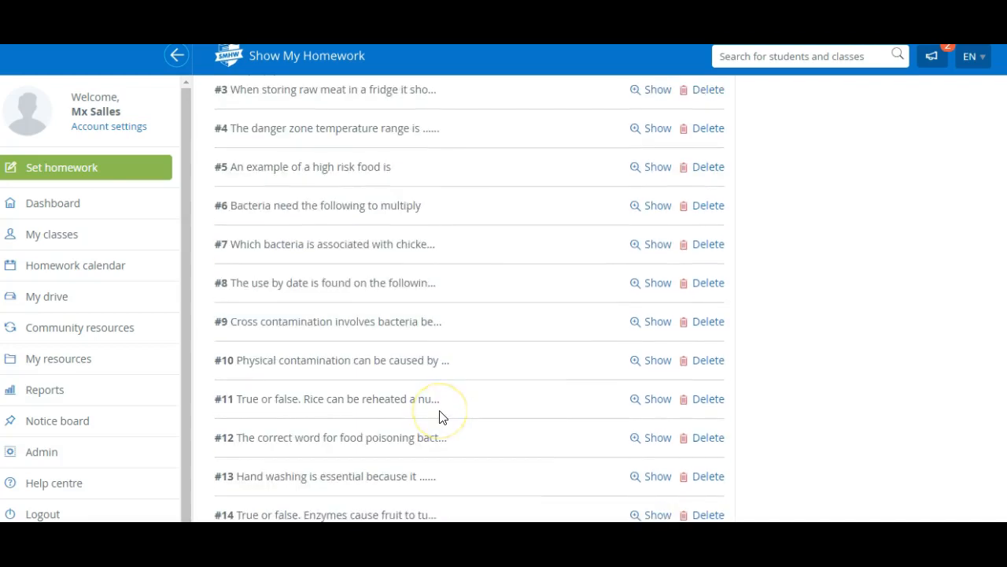
{"action": "scroll", "coordinate": [441, 416], "scroll_direction": "down", "scroll_amount": 3}
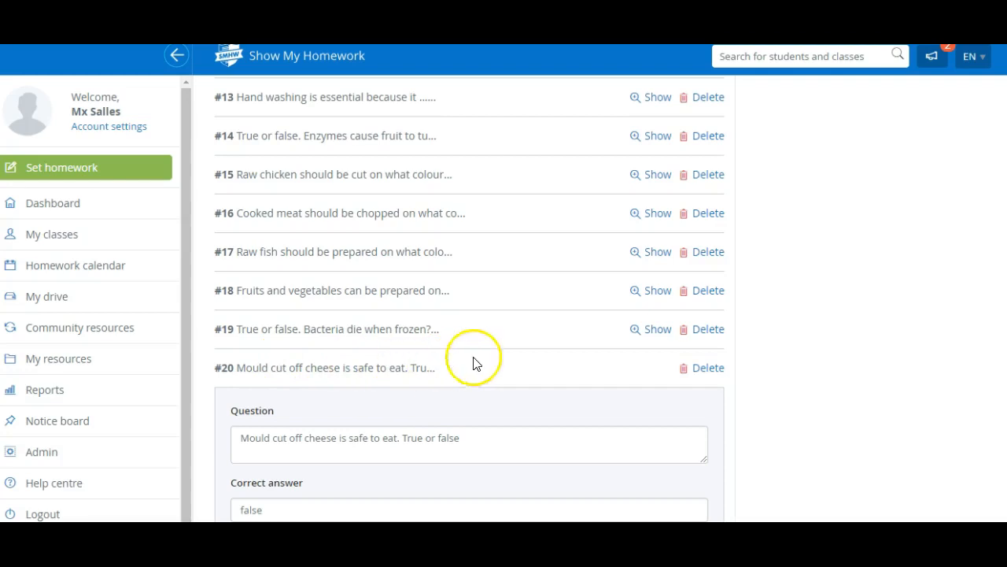
{"action": "scroll", "coordinate": [511, 358], "scroll_direction": "up", "scroll_amount": 10}
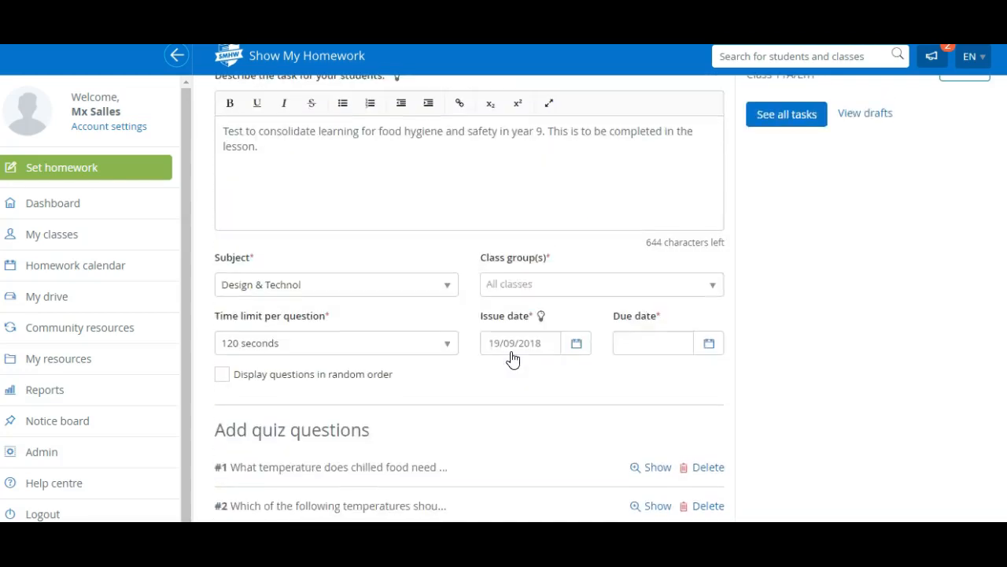
{"action": "scroll", "coordinate": [513, 359], "scroll_direction": "up", "scroll_amount": 2}
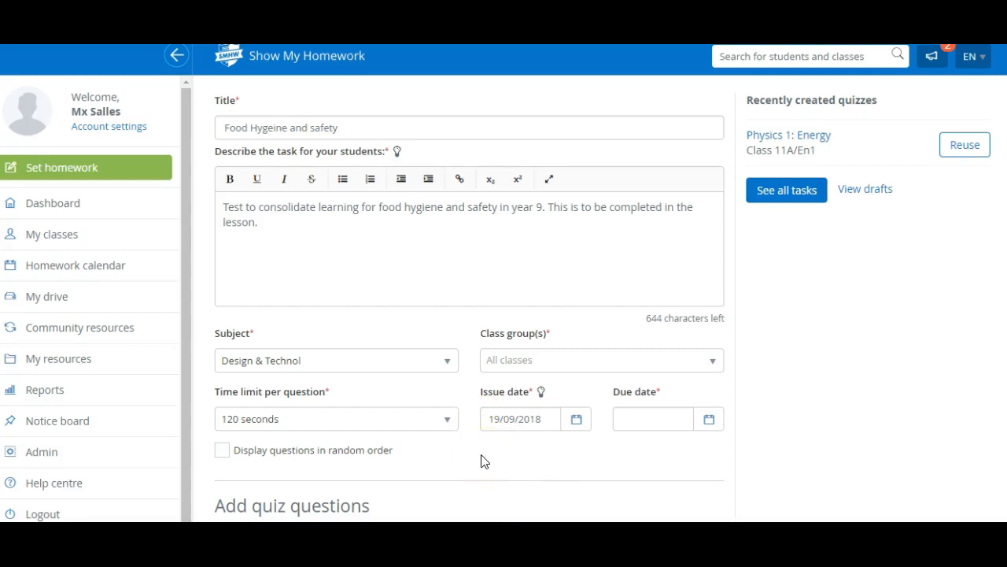
{"action": "scroll", "coordinate": [480, 461], "scroll_direction": "down", "scroll_amount": 6}
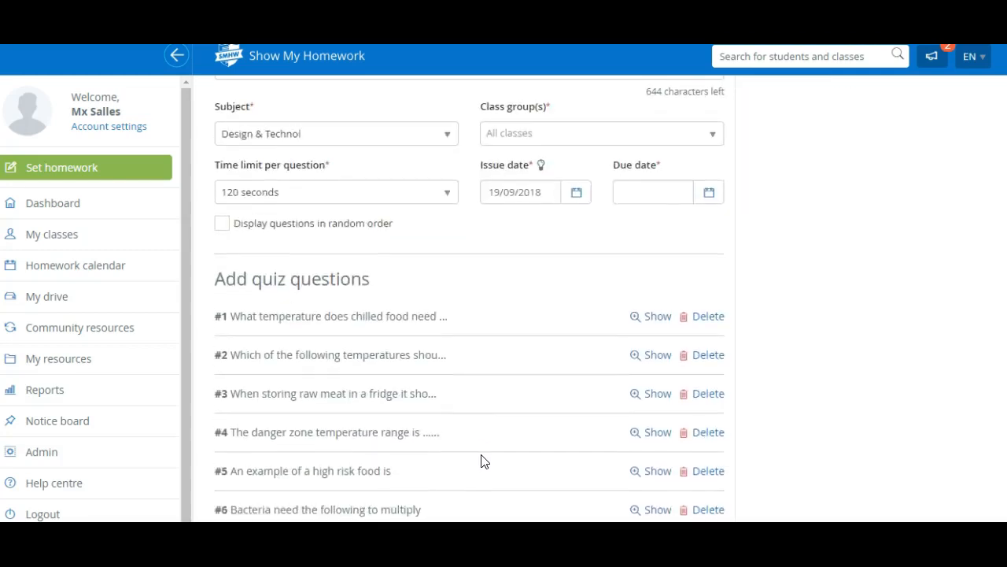
{"action": "left_click", "coordinate": [427, 429]}
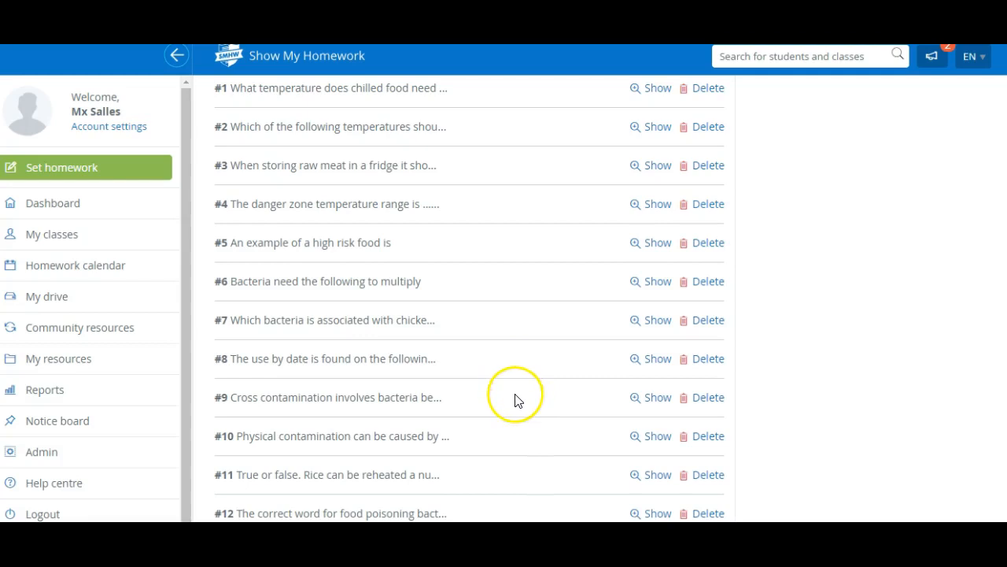
{"action": "scroll", "coordinate": [516, 400], "scroll_direction": "up", "scroll_amount": 5}
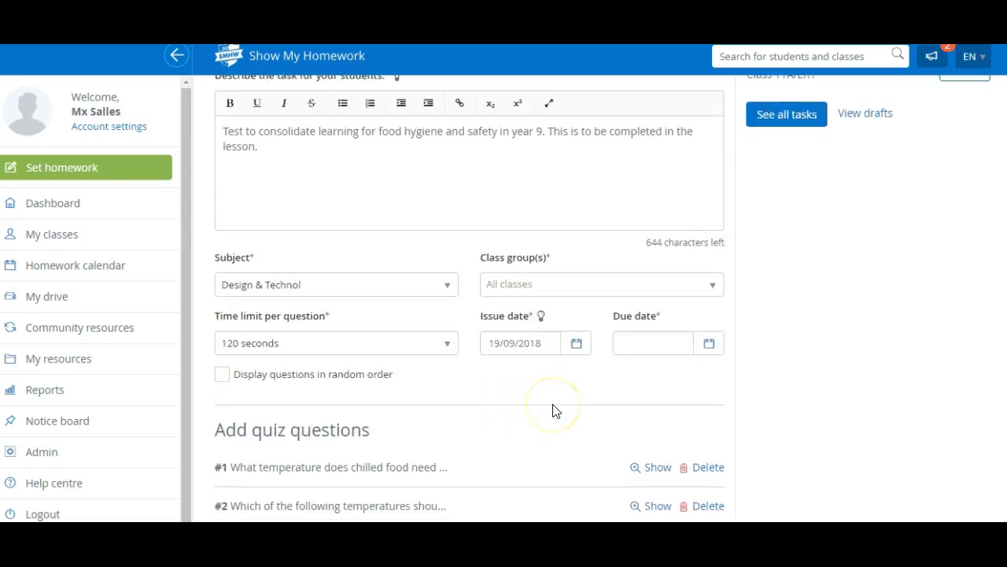
{"action": "scroll", "coordinate": [555, 413], "scroll_direction": "up", "scroll_amount": 2}
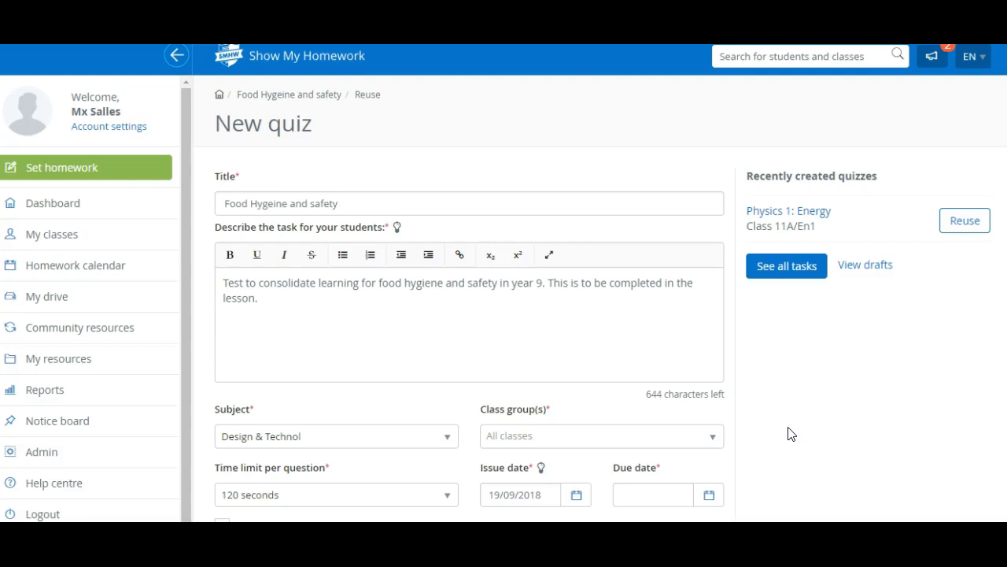
{"action": "scroll", "coordinate": [791, 434], "scroll_direction": "down", "scroll_amount": 3}
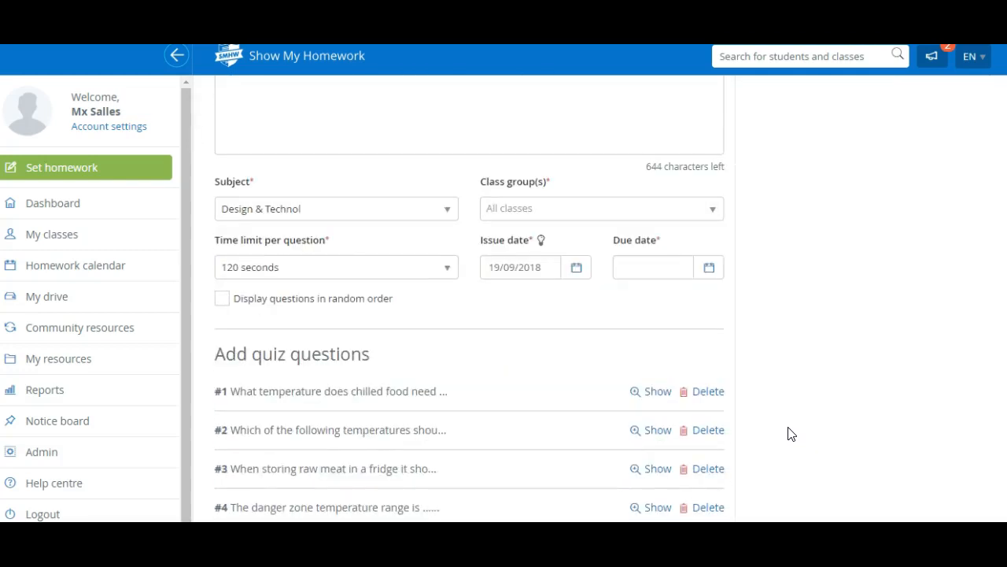
{"action": "scroll", "coordinate": [791, 433], "scroll_direction": "down", "scroll_amount": 2}
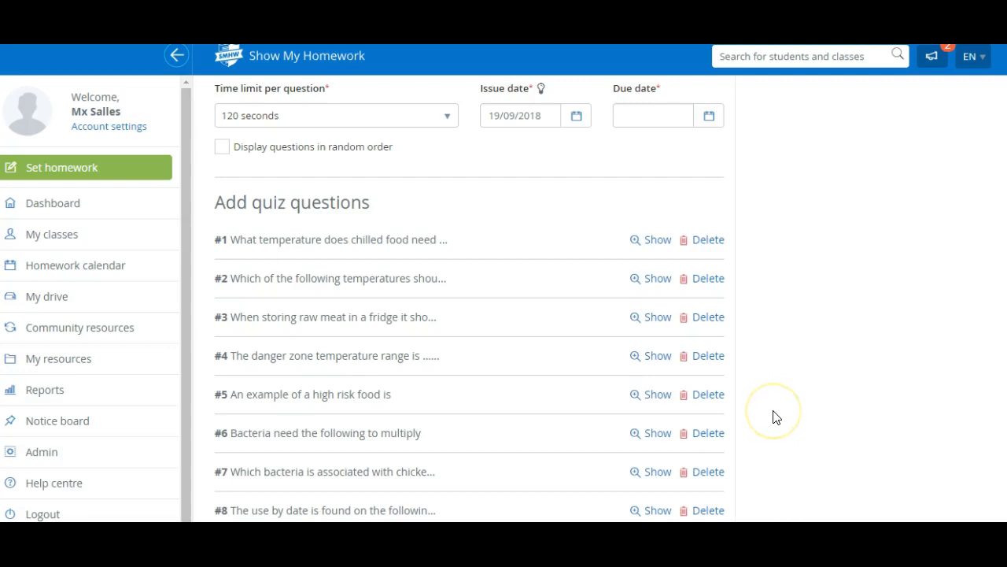
{"action": "scroll", "coordinate": [775, 417], "scroll_direction": "up", "scroll_amount": 5}
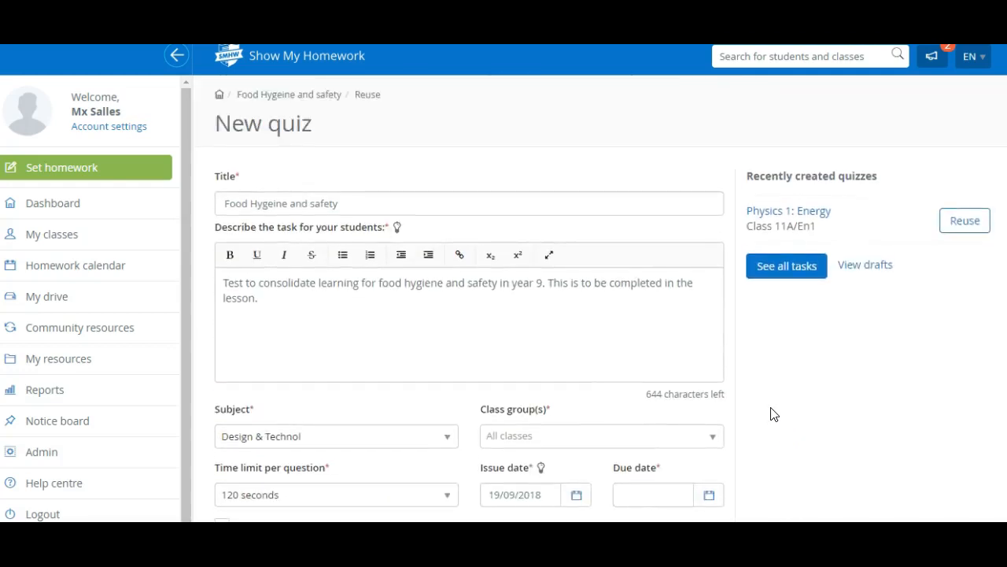